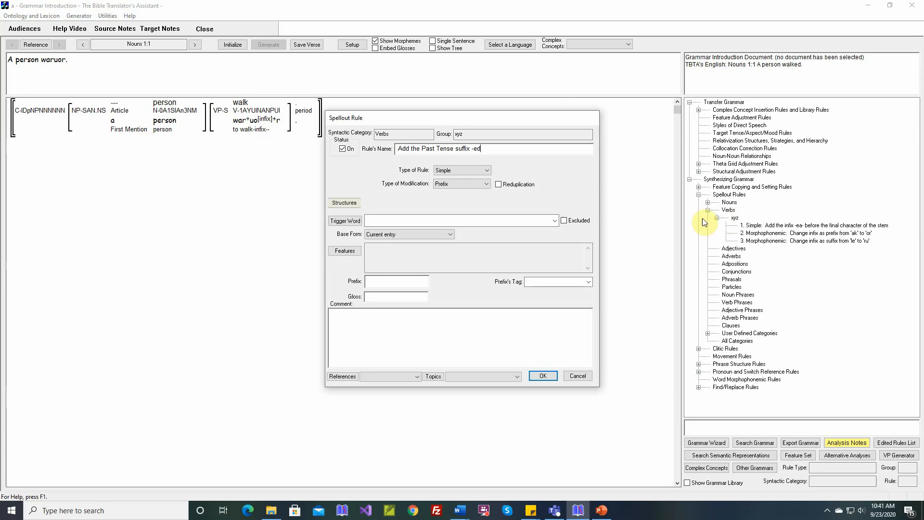
Make the past tense rule a suffix modification restricted to verbs whose Target Tense & Form is Past
{"action": "left_click", "coordinate": [463, 184]}
{"action": "left_click", "coordinate": [457, 196]}
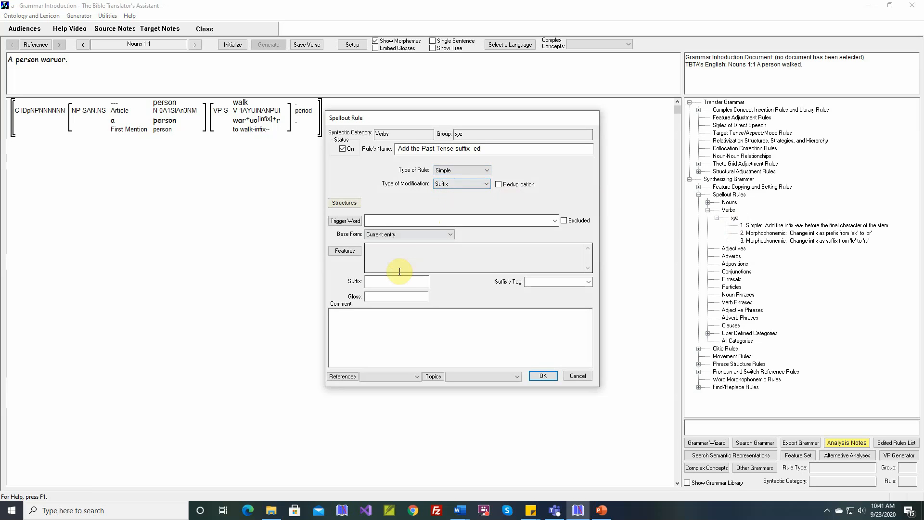
{"action": "left_click", "coordinate": [347, 251]}
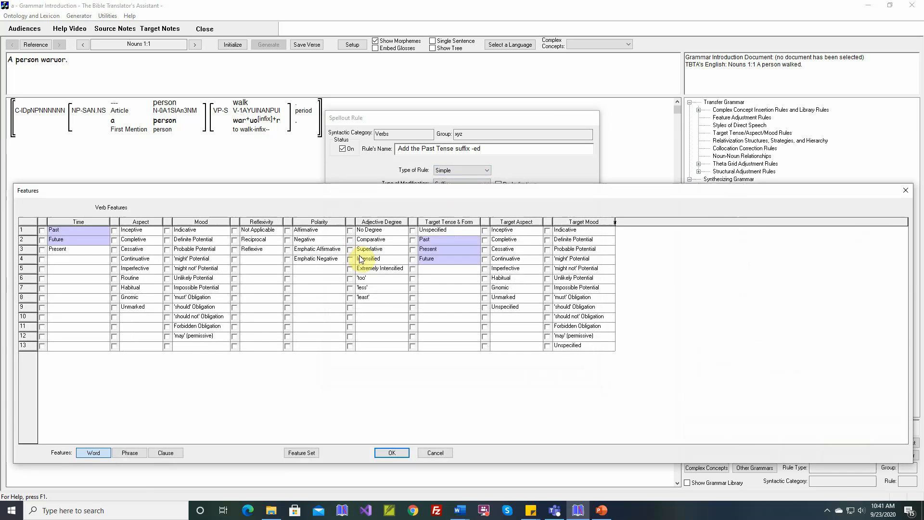
{"action": "left_click", "coordinate": [412, 240]}
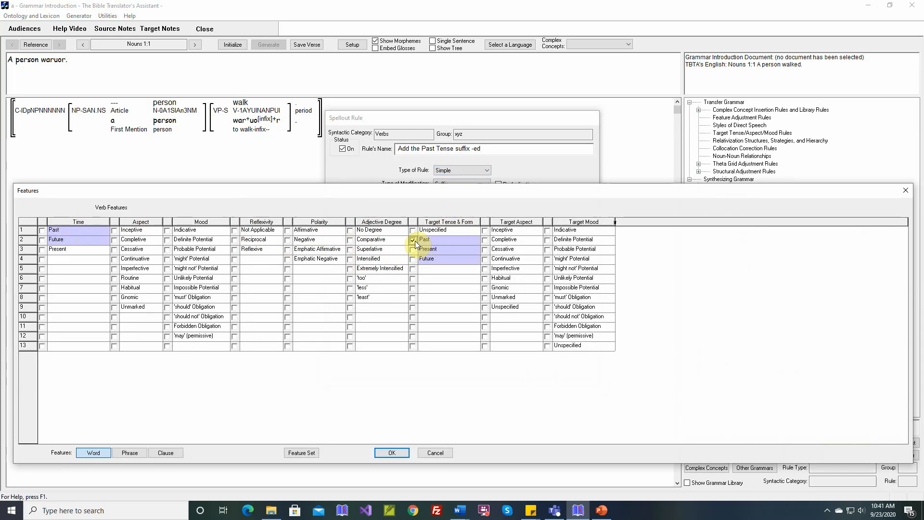
{"action": "left_click", "coordinate": [392, 452]}
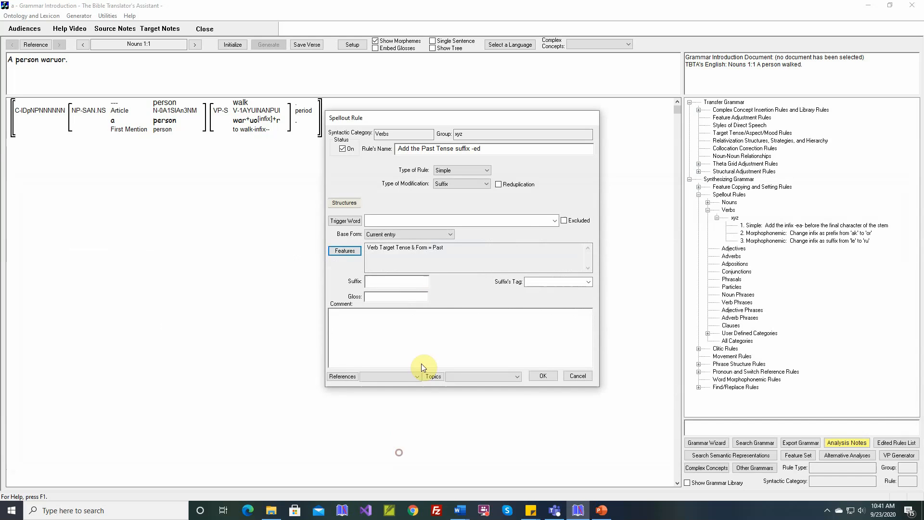
Enter the suffix ed with the gloss and the suffix's tag both set to Past Tense, and save the rule
{"action": "left_click", "coordinate": [410, 281]}
{"action": "type", "text": "ed"}
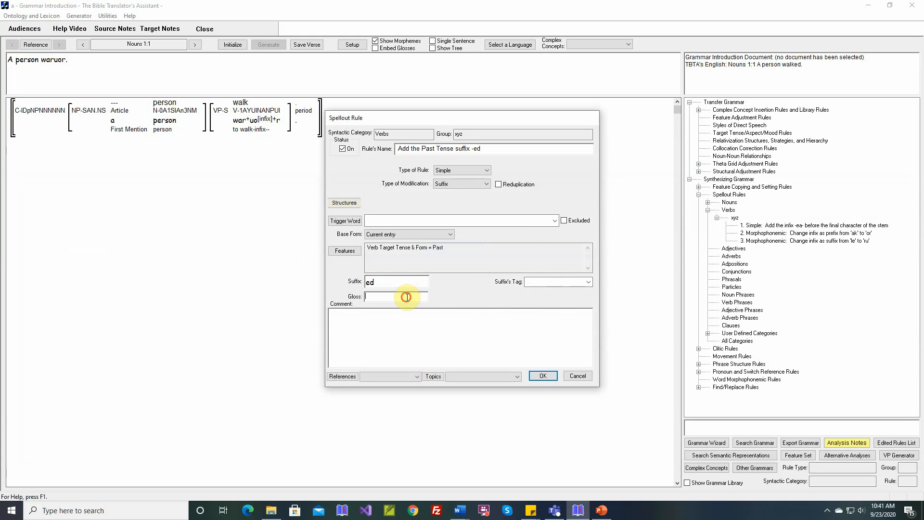
{"action": "type", "text": "Past T"}
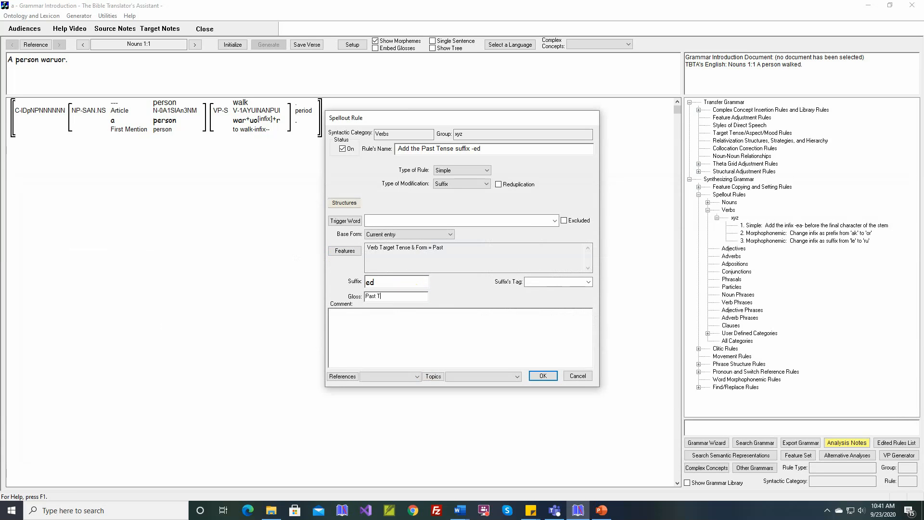
{"action": "type", "text": "ense"}
{"action": "left_click", "coordinate": [536, 282]}
{"action": "type", "text": "Past Tense"}
{"action": "left_click", "coordinate": [543, 376]}
Reinitialize and generate Nouns 1:1, and inspect the rule history of the verb walk
{"action": "left_click", "coordinate": [239, 48]}
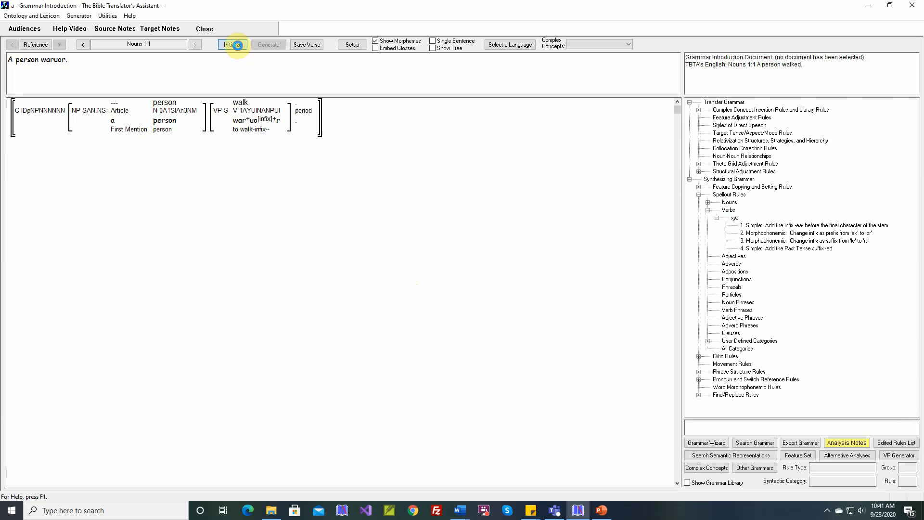
{"action": "left_click", "coordinate": [266, 45]}
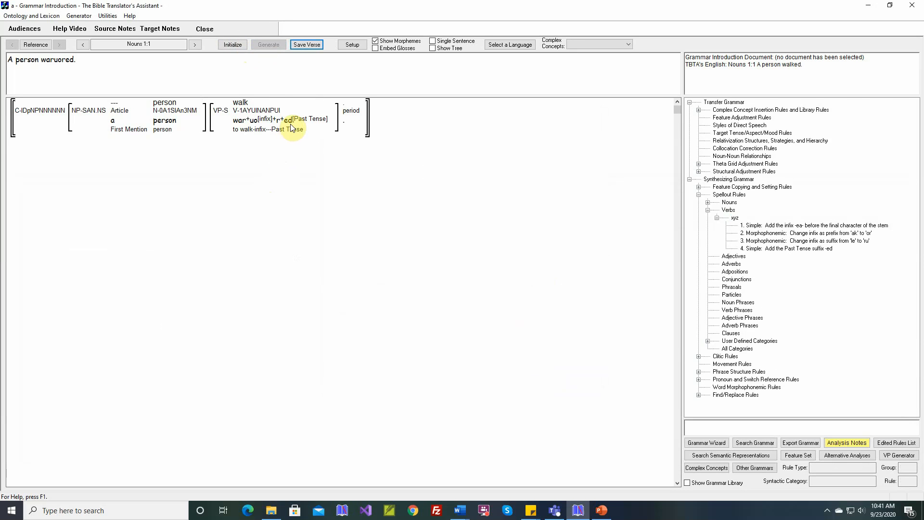
{"action": "mouse_move", "coordinate": [289, 126]}
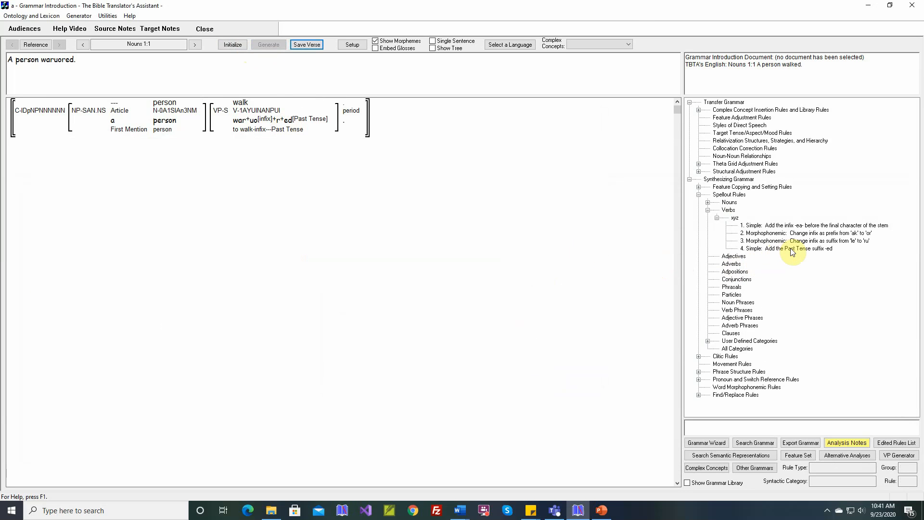
Create a Morphophonemic spellout rule in the verb group xyz named "Morphophonemic operations for the Past Tense morpheme"
{"action": "double_click", "coordinate": [738, 218]}
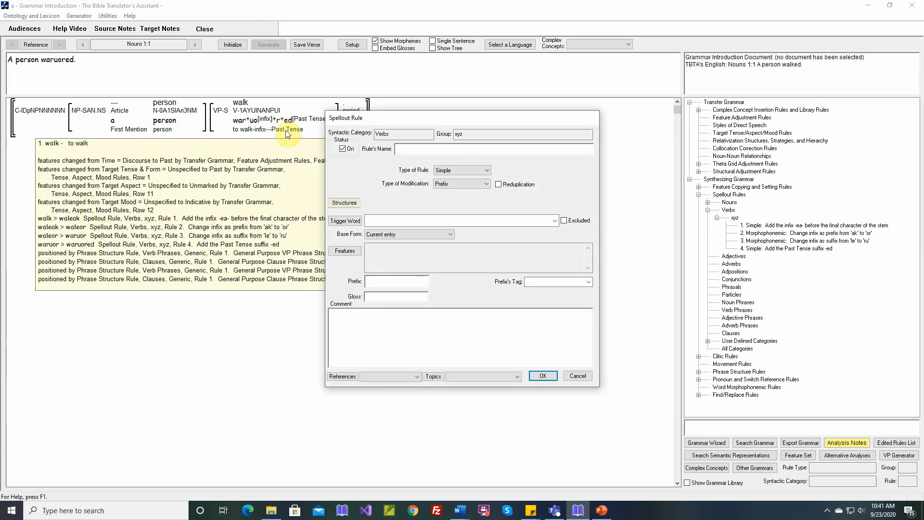
{"action": "type", "text": "M"}
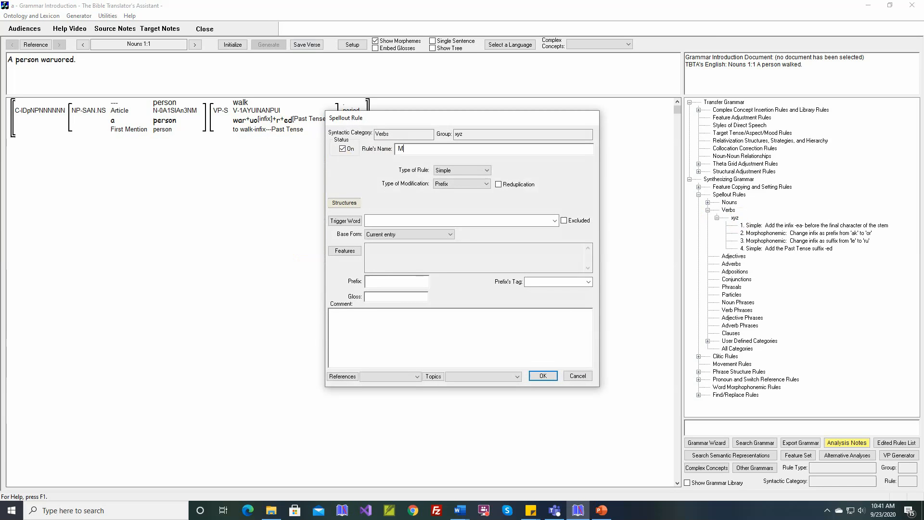
{"action": "type", "text": "orphophonemic operations for the Past Tense morpheme"}
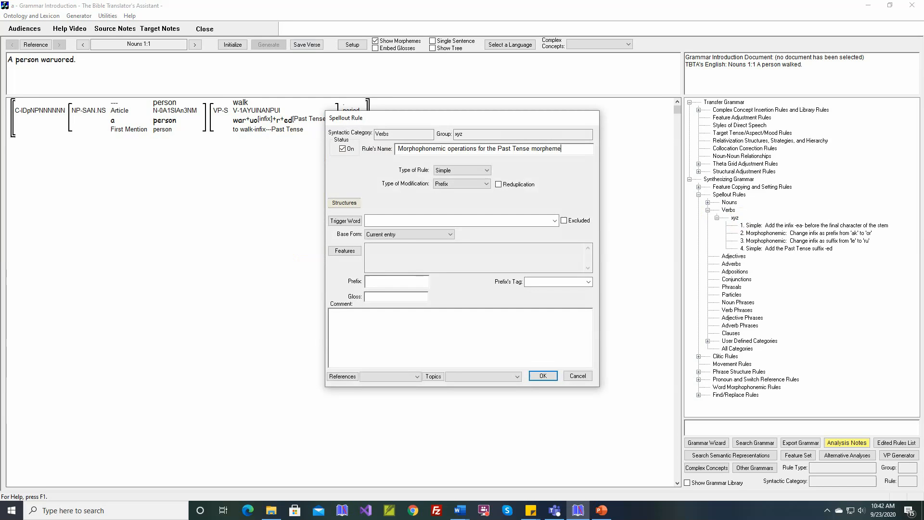
{"action": "left_click", "coordinate": [461, 171]}
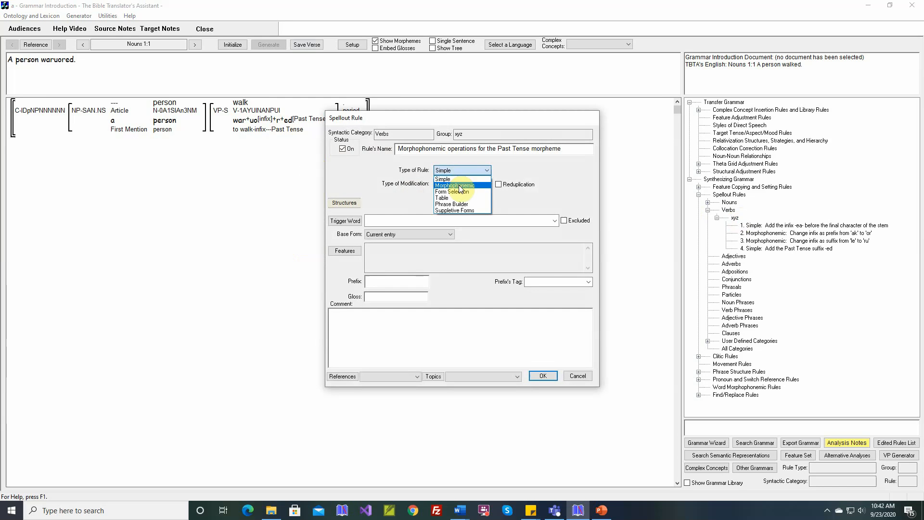
{"action": "left_click", "coordinate": [458, 185]}
Set the rule's morpheme type to Suffix and include the Past Tense suffix
{"action": "left_click", "coordinate": [459, 185]}
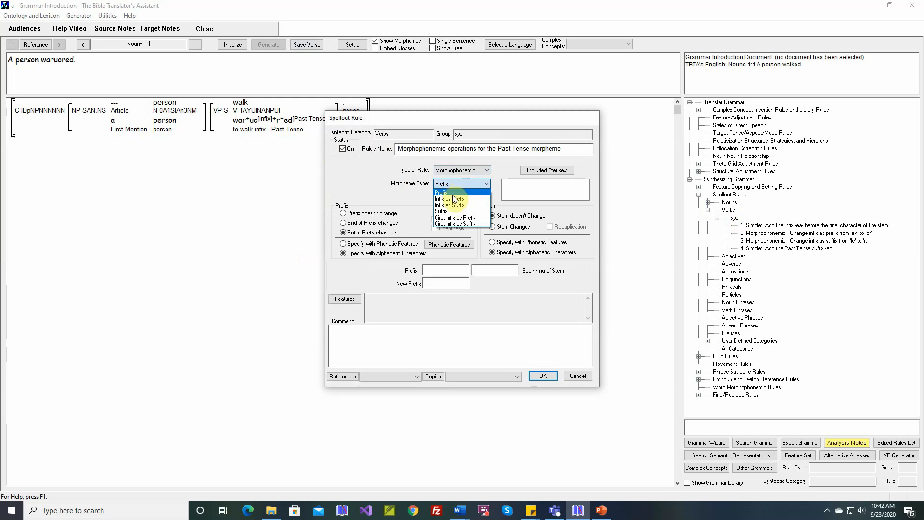
{"action": "left_click", "coordinate": [448, 212]}
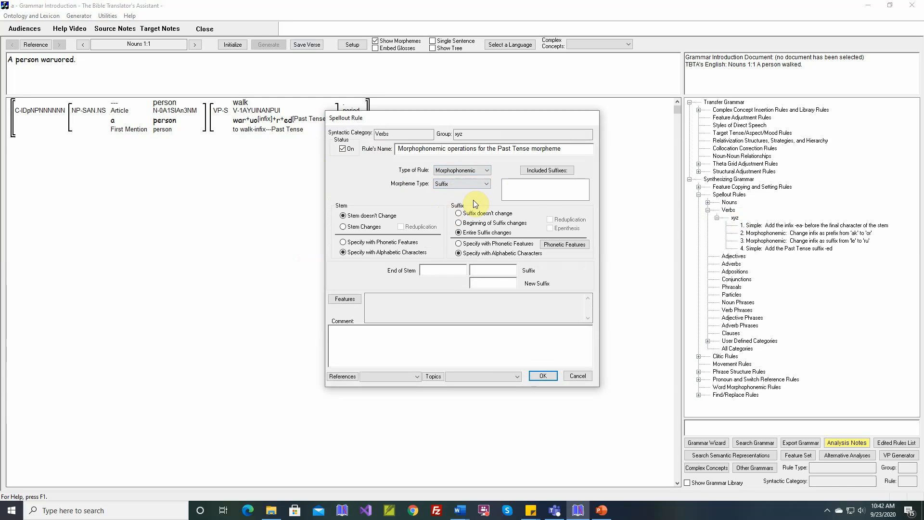
{"action": "left_click", "coordinate": [538, 171]}
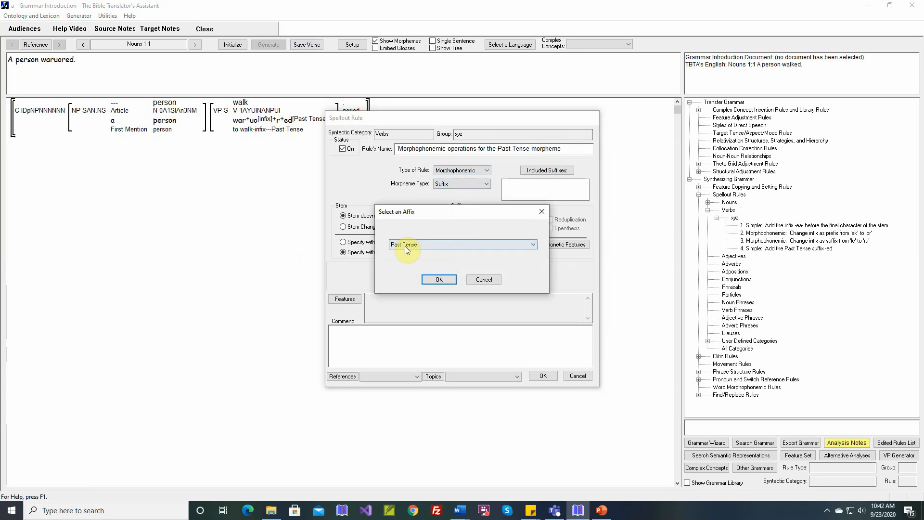
{"action": "left_click", "coordinate": [439, 280]}
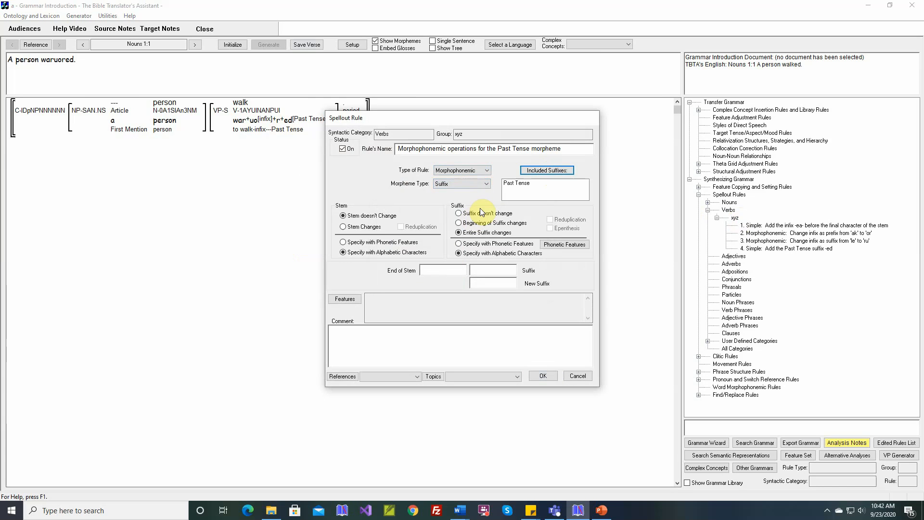
Change the beginning of the suffix from e to a after a stem ending in r, save the rule, and regenerate the verse
{"action": "left_click", "coordinate": [446, 271]}
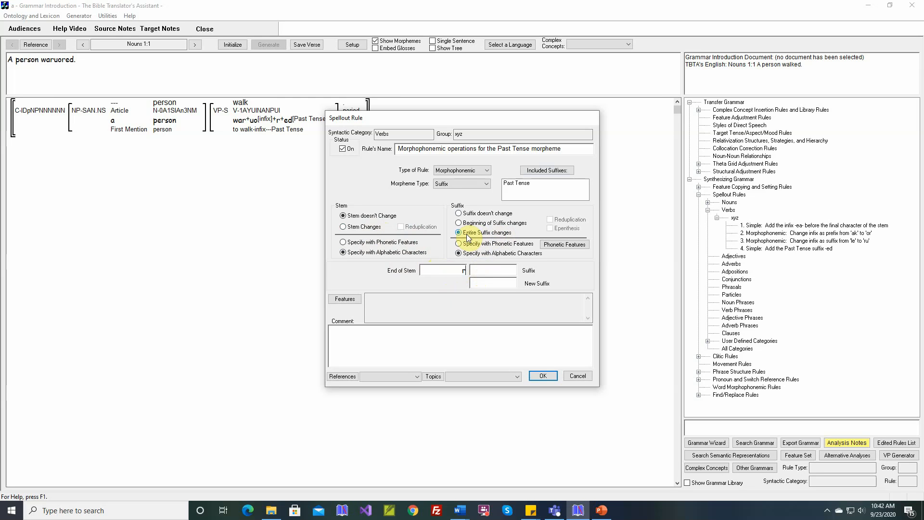
{"action": "left_click", "coordinate": [487, 270]}
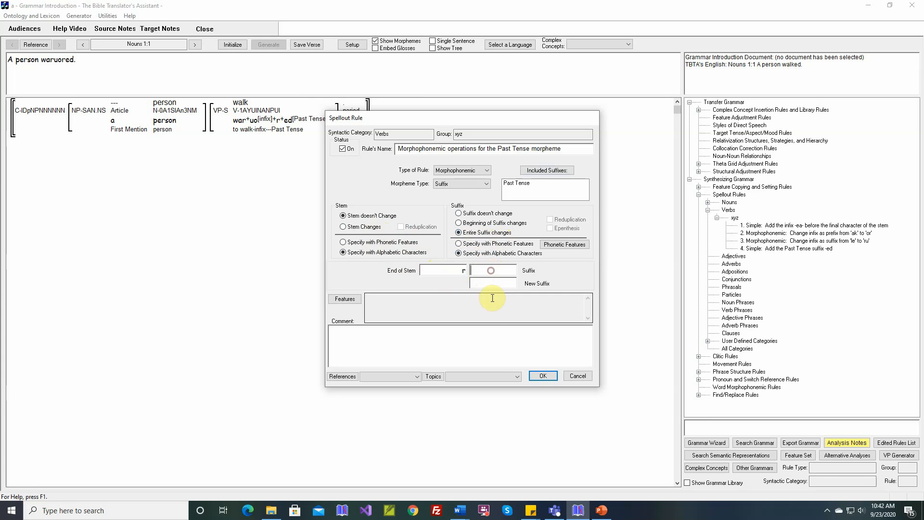
{"action": "type", "text": "ed"}
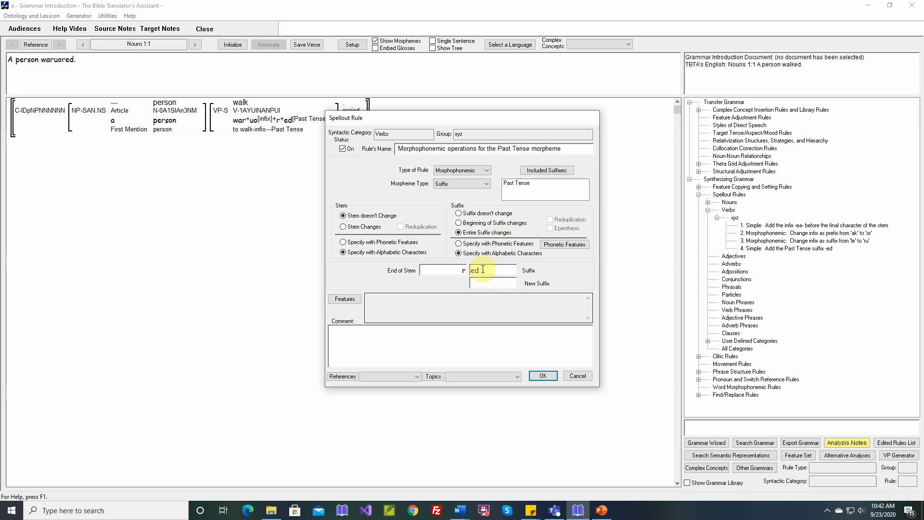
{"action": "left_click", "coordinate": [461, 223]}
{"action": "left_click", "coordinate": [488, 268]}
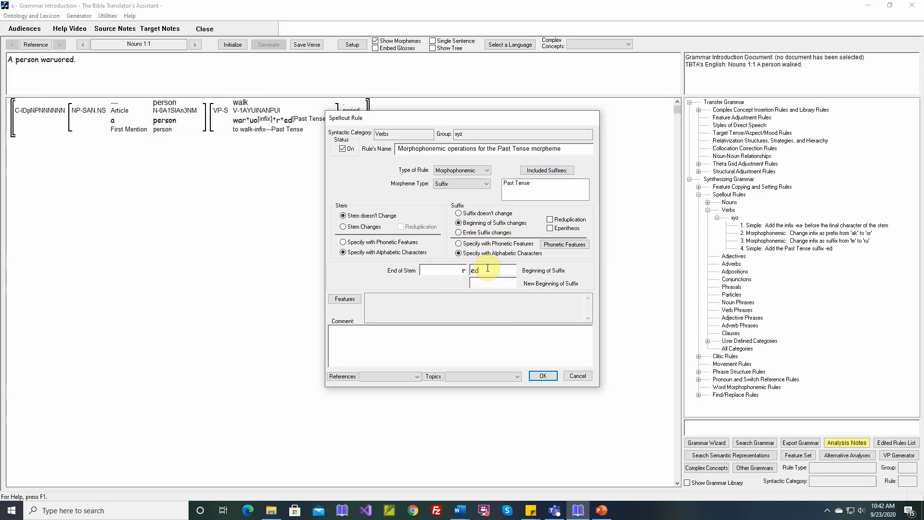
{"action": "key", "text": "BackSpace"}
{"action": "left_click", "coordinate": [488, 283]}
{"action": "type", "text": "a"}
{"action": "left_click", "coordinate": [544, 376]}
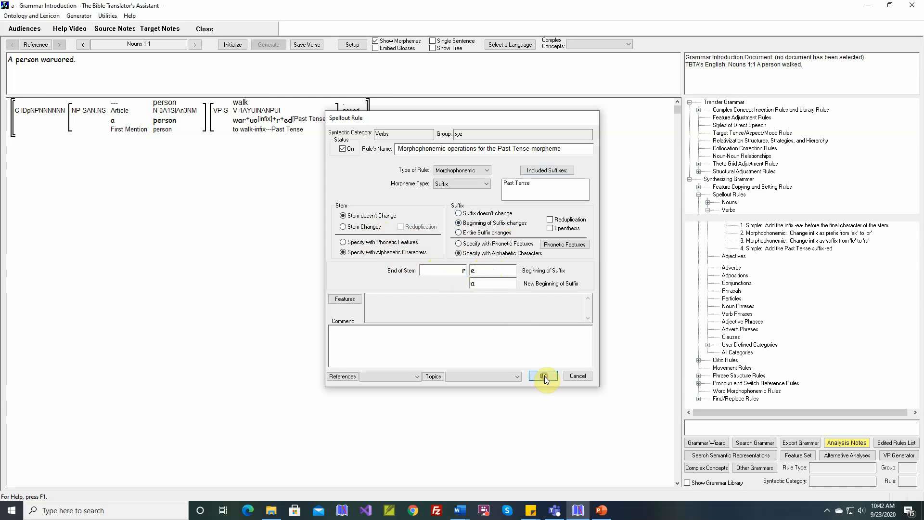
{"action": "left_click", "coordinate": [232, 44]}
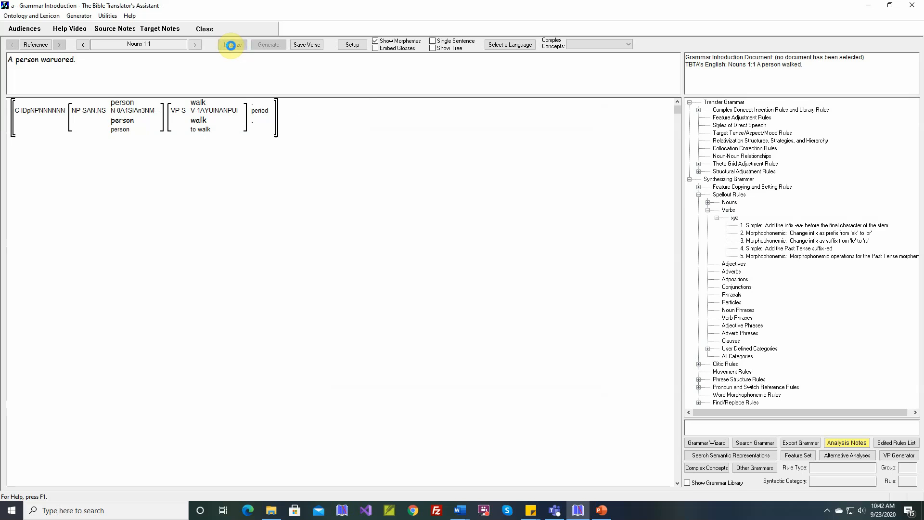
{"action": "left_click", "coordinate": [262, 46]}
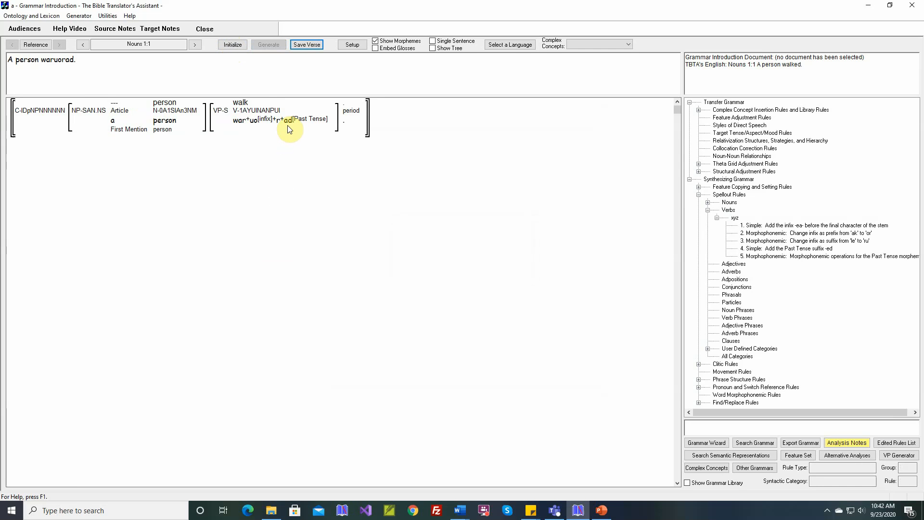
Set the end of stem in the Past Tense morphophonemic rule to l,w,r,y, specified with alphabetic characters, and save it
{"action": "left_click", "coordinate": [755, 257]}
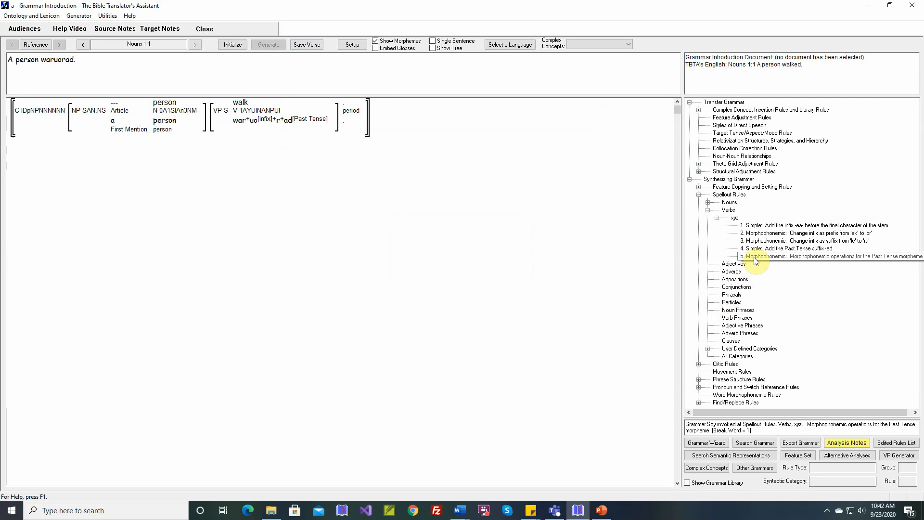
{"action": "double_click", "coordinate": [754, 258]}
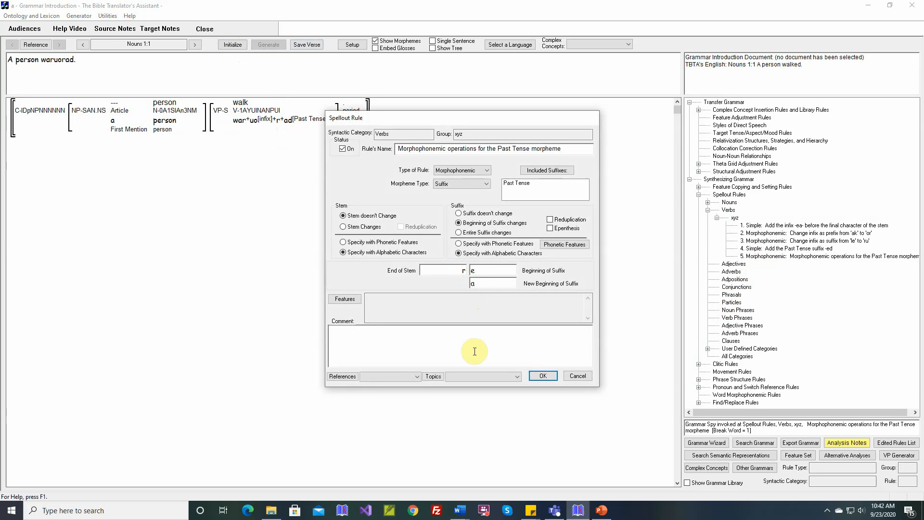
{"action": "left_click", "coordinate": [461, 270]}
{"action": "type", "text": "l,w,r,y"}
{"action": "left_click", "coordinate": [363, 242]}
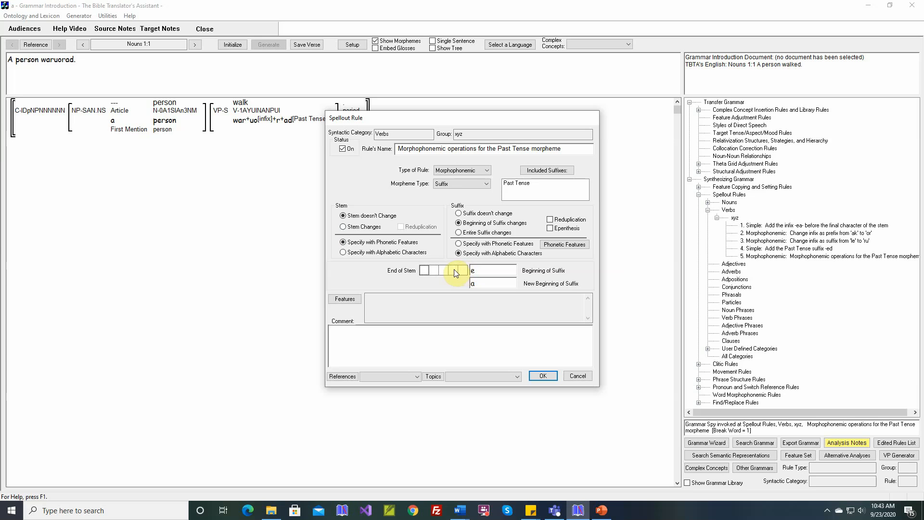
{"action": "left_click", "coordinate": [388, 253]}
{"action": "left_click", "coordinate": [541, 376]}
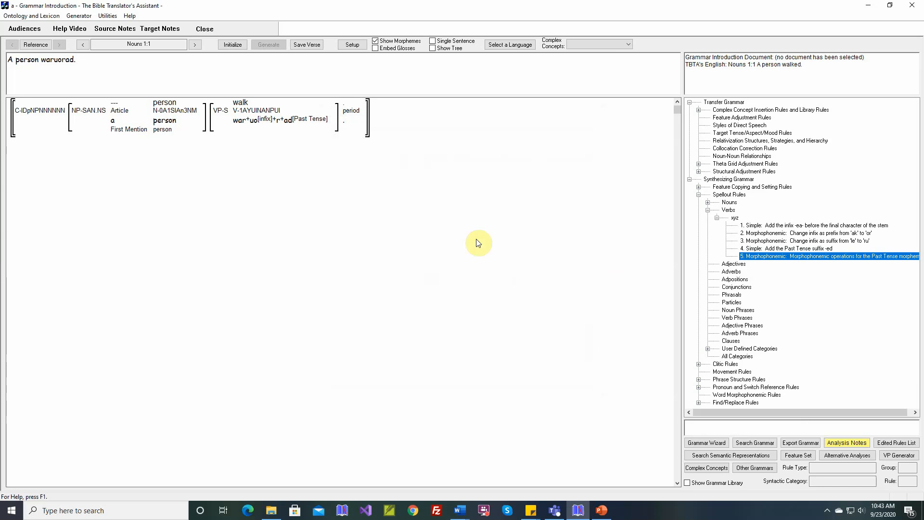
Reinitialize and generate the verse, and check which spellout rules applied to the verb
{"action": "left_click", "coordinate": [234, 45]}
{"action": "left_click", "coordinate": [269, 46]}
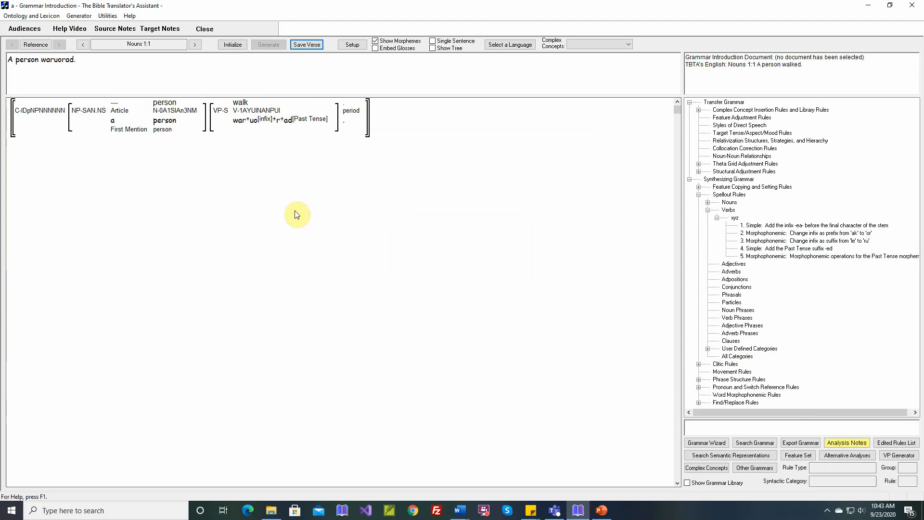
{"action": "mouse_move", "coordinate": [288, 127]}
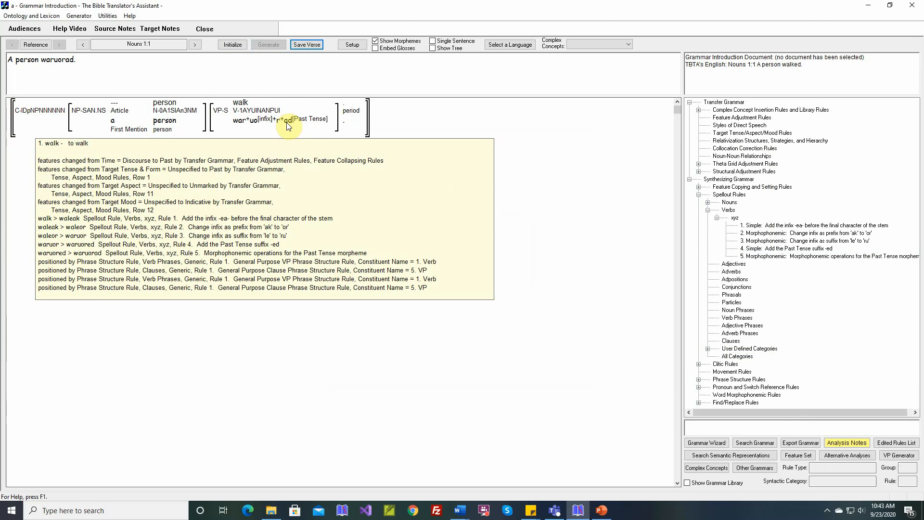
Set the new beginning of suffix in the Past Tense morphophonemic rule to aa,bb,cc,dd, and regenerate the verse
{"action": "double_click", "coordinate": [771, 257]}
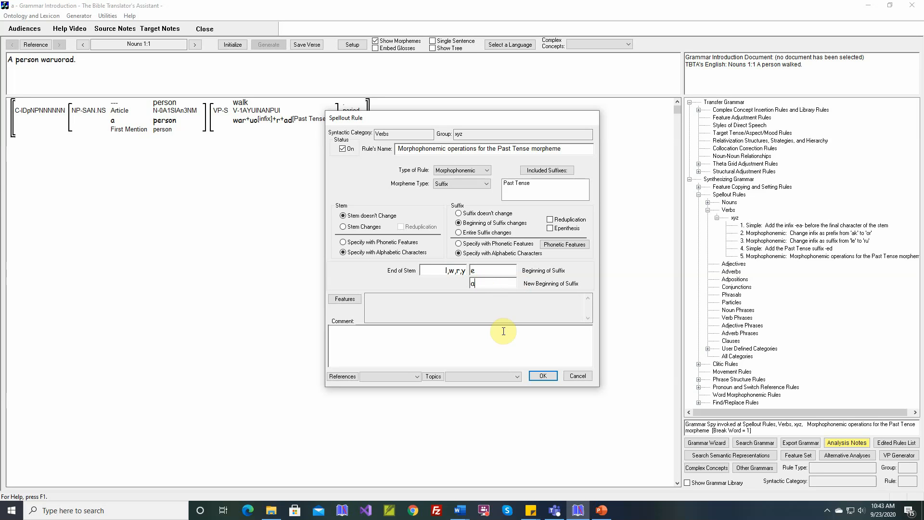
{"action": "type", "text": "a"}
{"action": "type", "text": ",bb,cc,dd"}
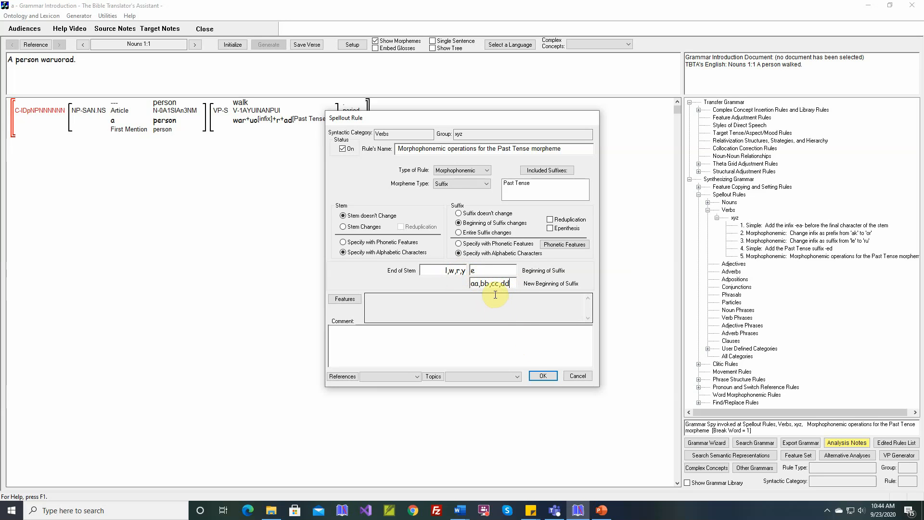
{"action": "left_click", "coordinate": [541, 375]}
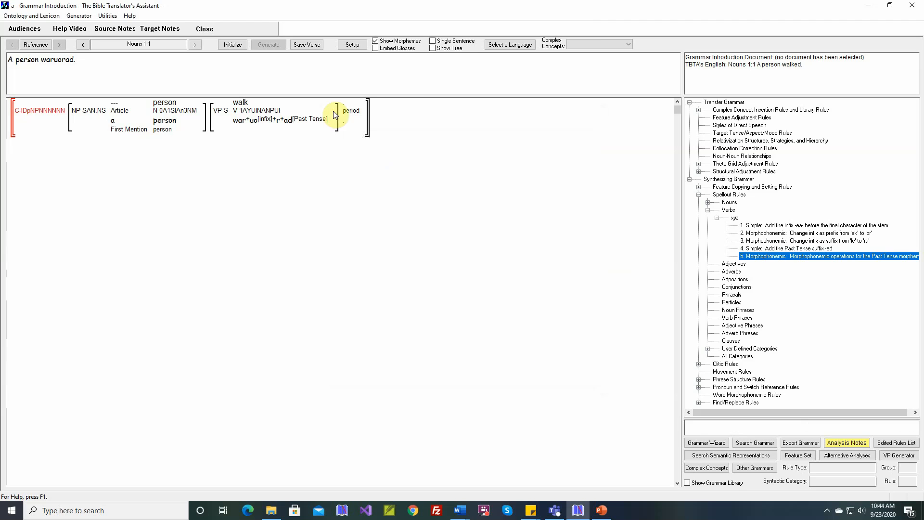
{"action": "left_click", "coordinate": [228, 45]}
{"action": "left_click", "coordinate": [269, 45]}
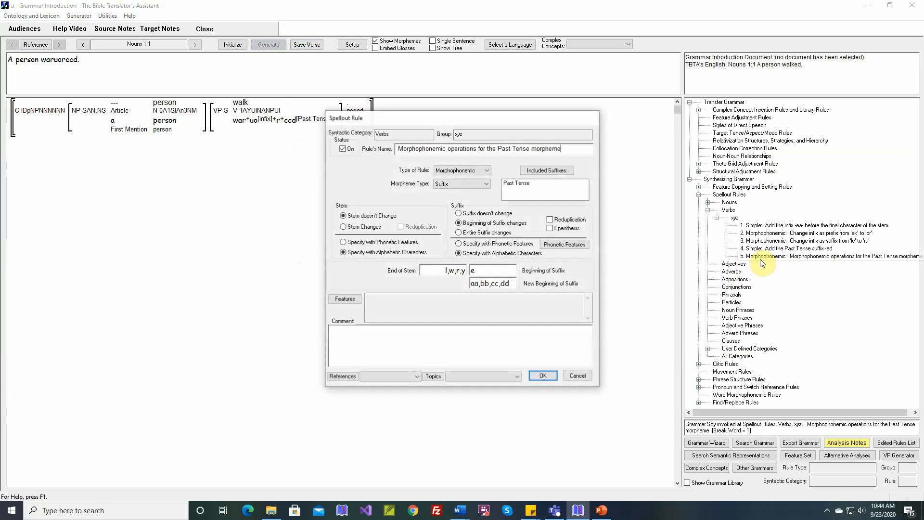
Turn on epenthesis for the suffix in the Past Tense morphophonemic rule, save the rule, and regenerate the verse
{"action": "left_click", "coordinate": [550, 229]}
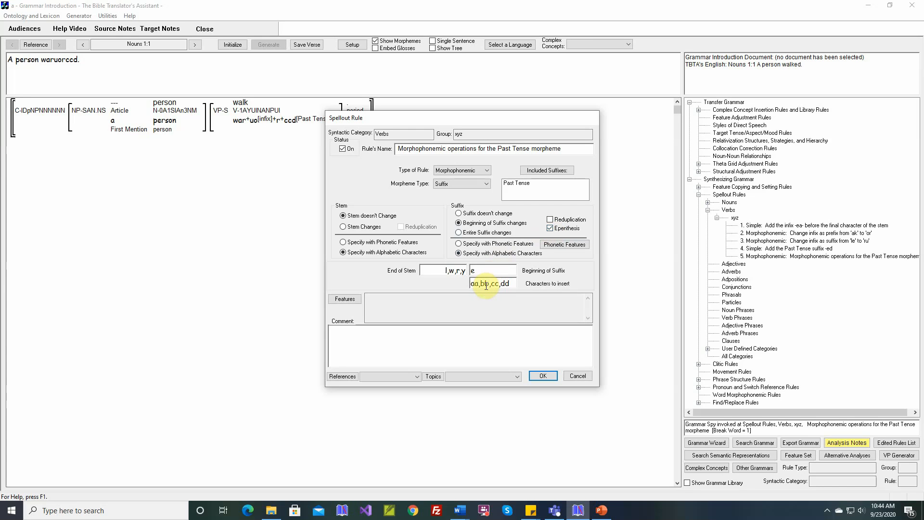
{"action": "left_click", "coordinate": [536, 376]}
{"action": "left_click", "coordinate": [238, 46]}
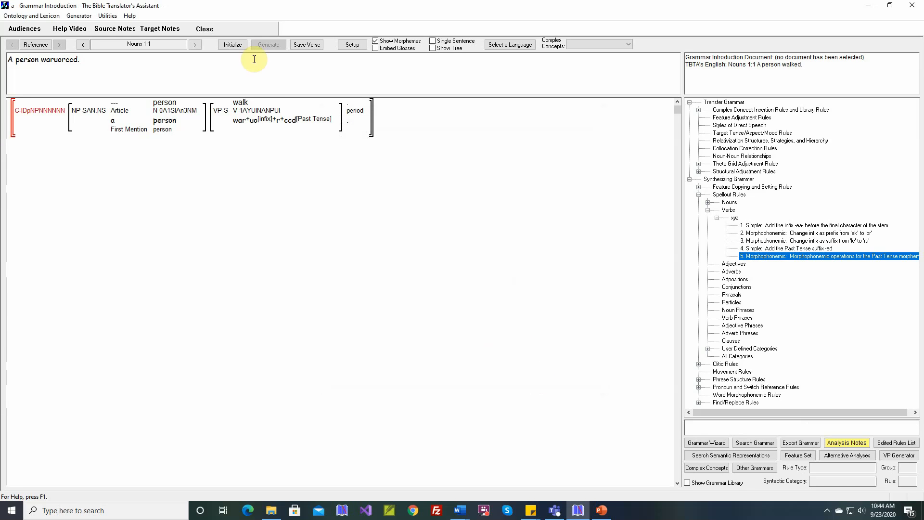
{"action": "left_click", "coordinate": [267, 45]}
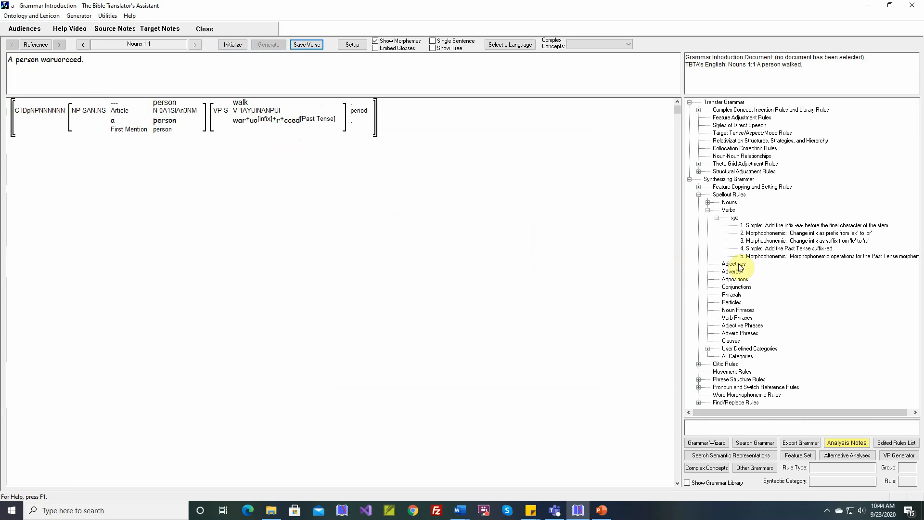
Make the Past Tense morphophonemic rule also change the stem, with ll,ww,rr,yy as the new end of stem, save it, and regenerate the verse
{"action": "double_click", "coordinate": [768, 258]}
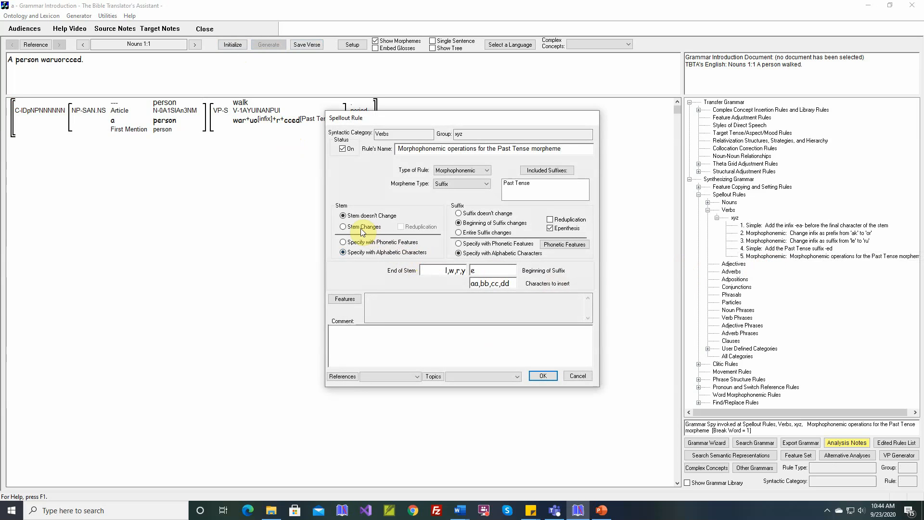
{"action": "left_click", "coordinate": [343, 226]}
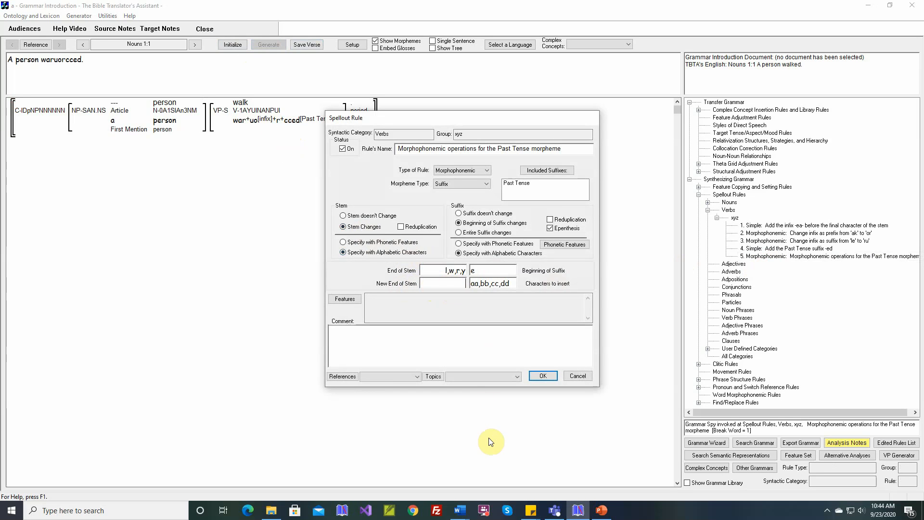
{"action": "type", "text": "ll,ww"}
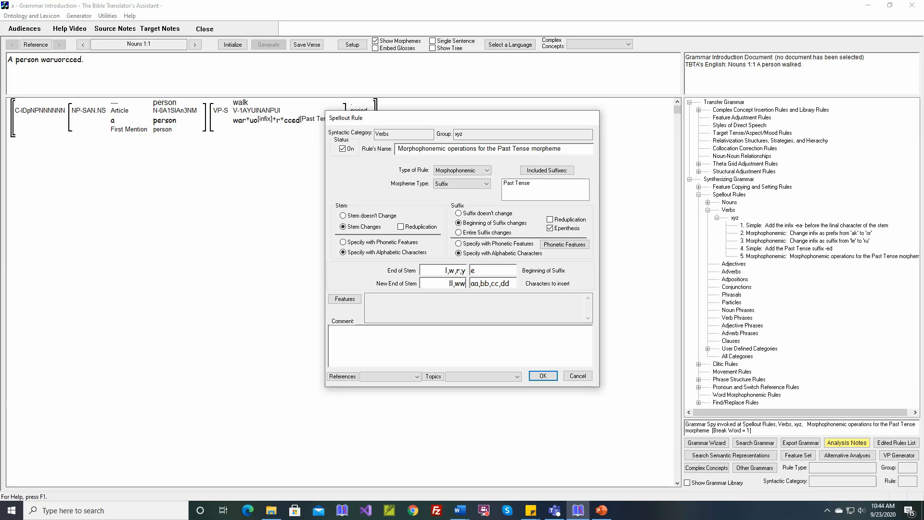
{"action": "type", "text": ","}
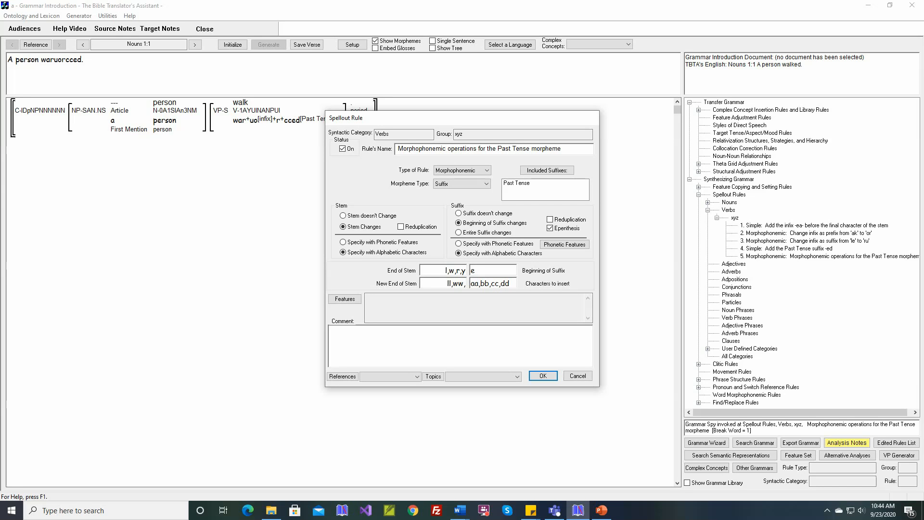
{"action": "type", "text": "rr,yy"}
{"action": "mouse_move", "coordinate": [280, 127]}
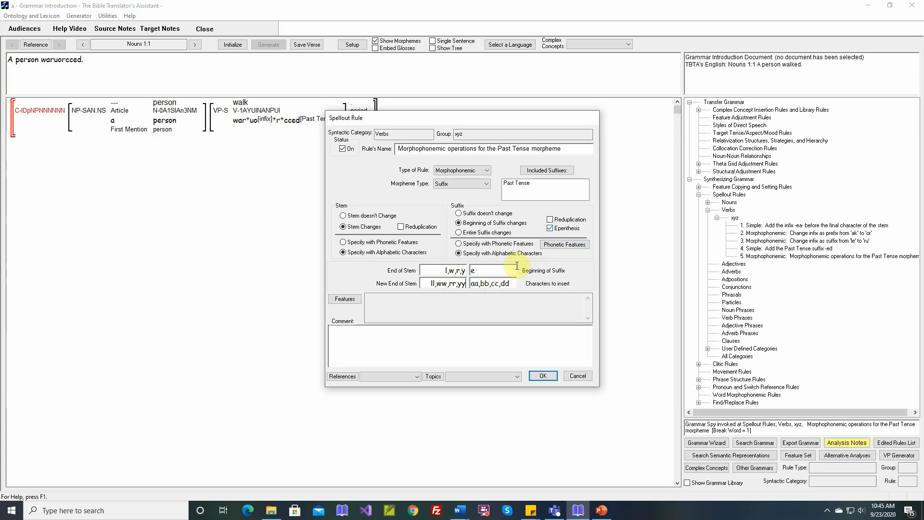
{"action": "left_click", "coordinate": [543, 377]}
{"action": "left_click", "coordinate": [233, 44]}
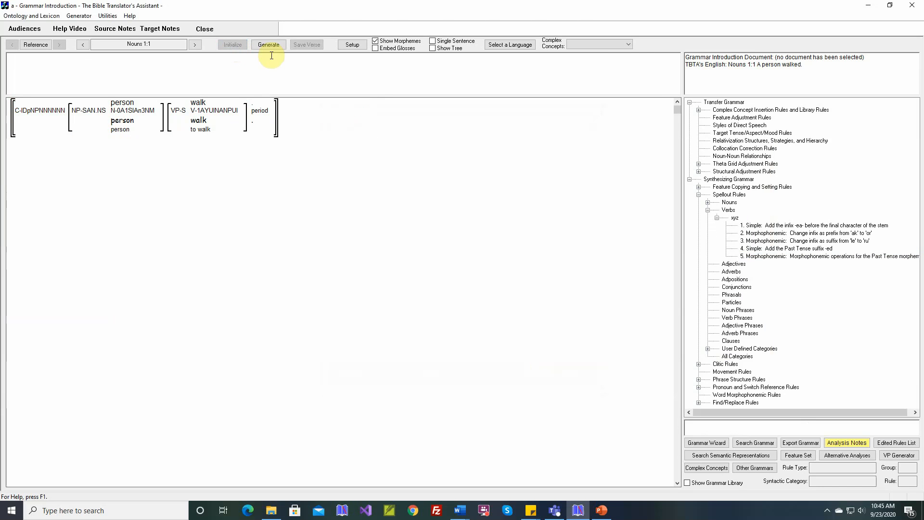
{"action": "left_click", "coordinate": [268, 45]}
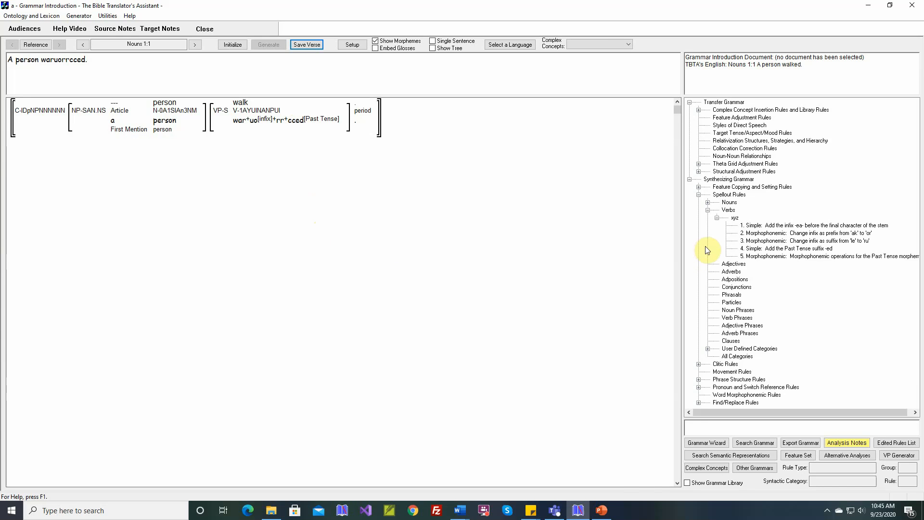
{"action": "left_click", "coordinate": [609, 517]}
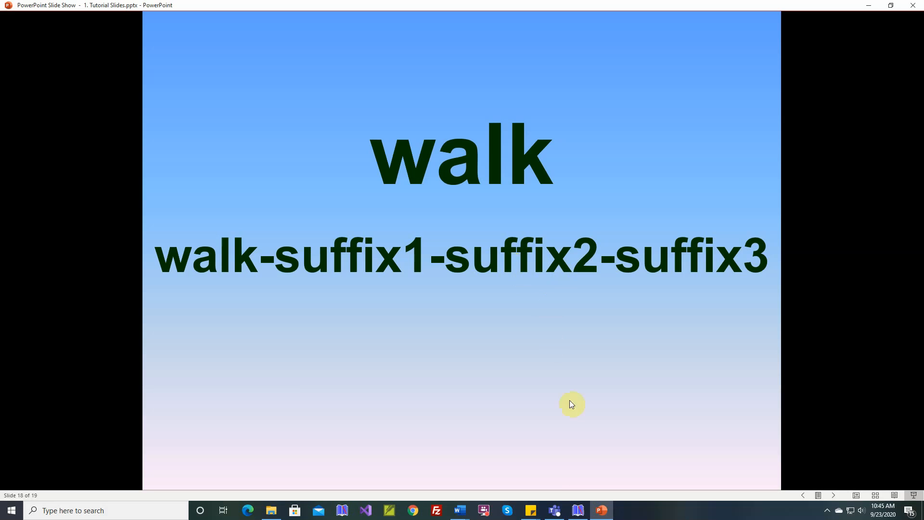
{"action": "left_click", "coordinate": [579, 511]}
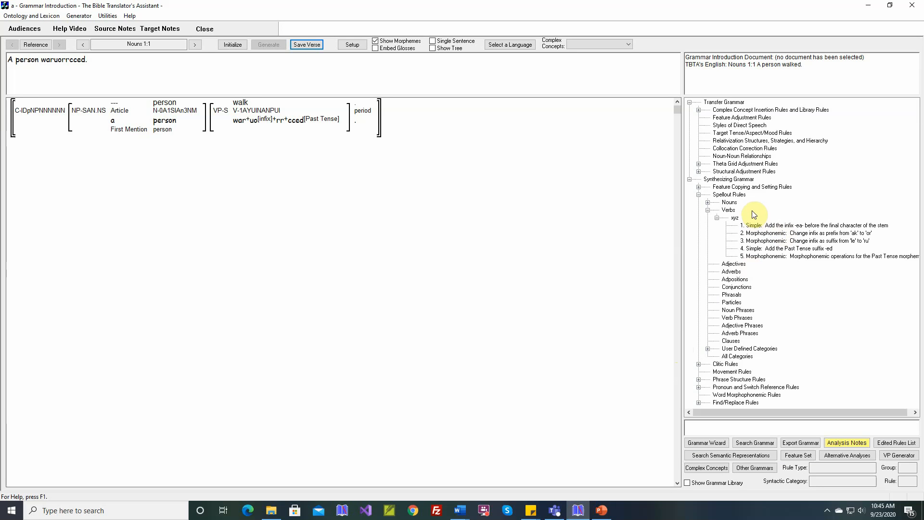
Move the Past Tense morphophonemic rule to first place in the xyz group of verb spellout rules, and return it to fifth place
{"action": "left_click", "coordinate": [763, 258]}
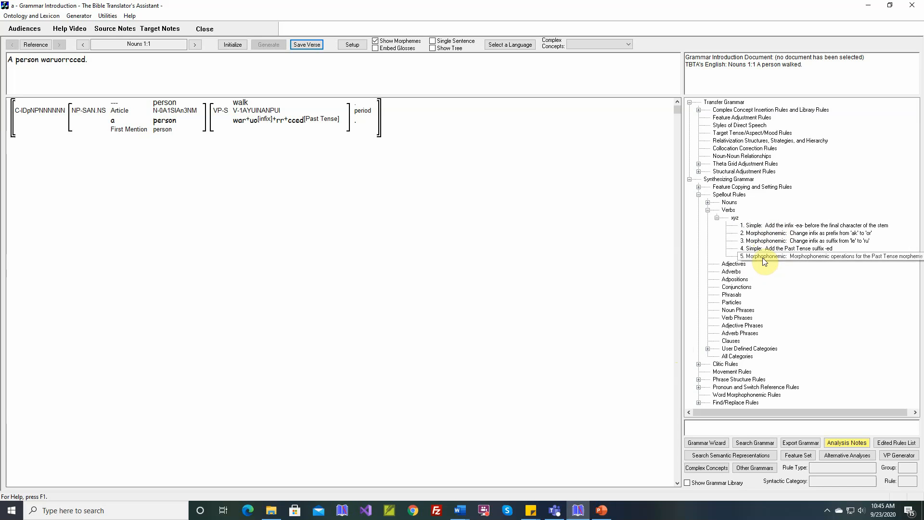
{"action": "left_click_drag", "start_coordinate": [763, 258], "coordinate": [759, 220]}
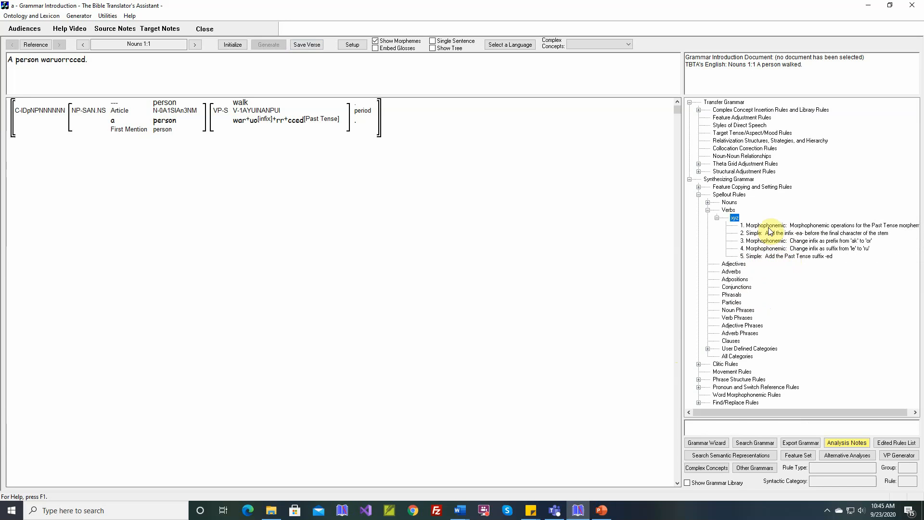
{"action": "left_click_drag", "start_coordinate": [769, 225], "coordinate": [770, 256]}
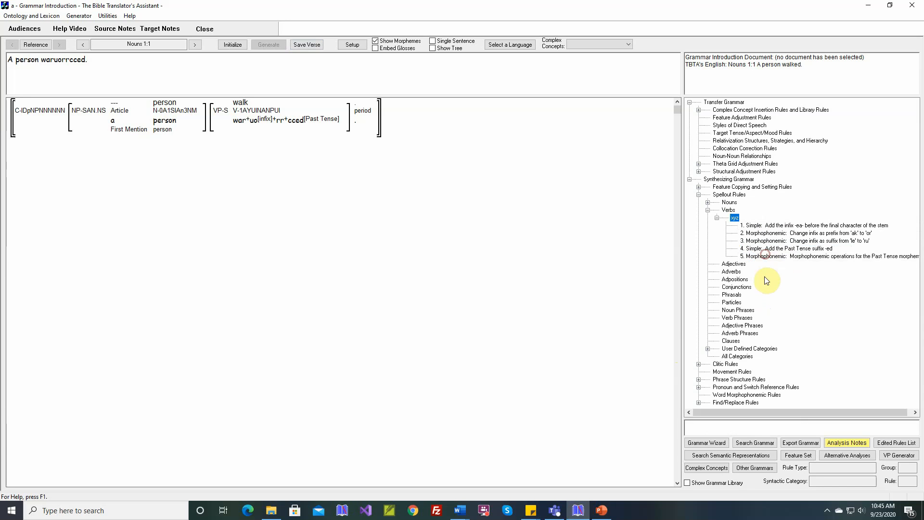